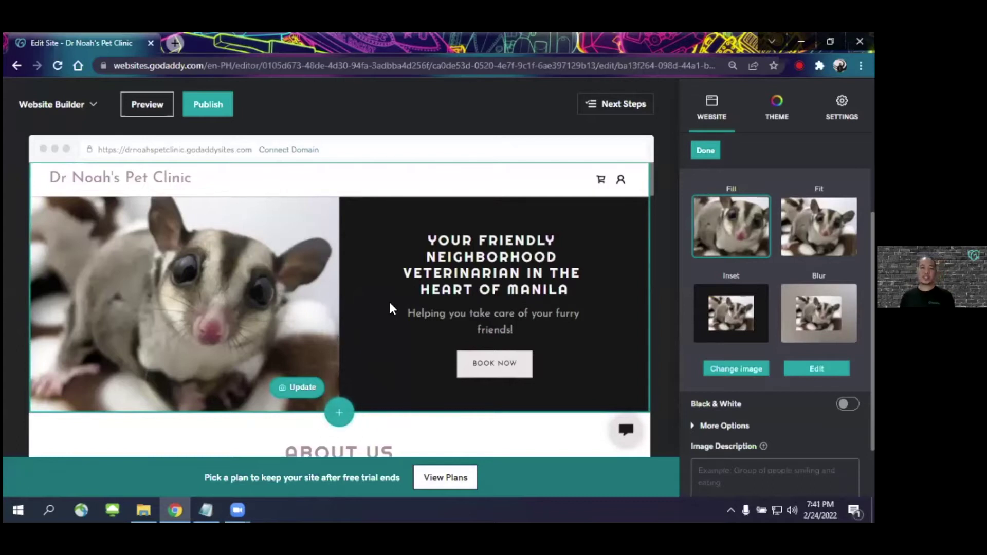
- Scroll the clinic site preview down toward the Online Appointments section
scroll(389, 302, "down", 5)
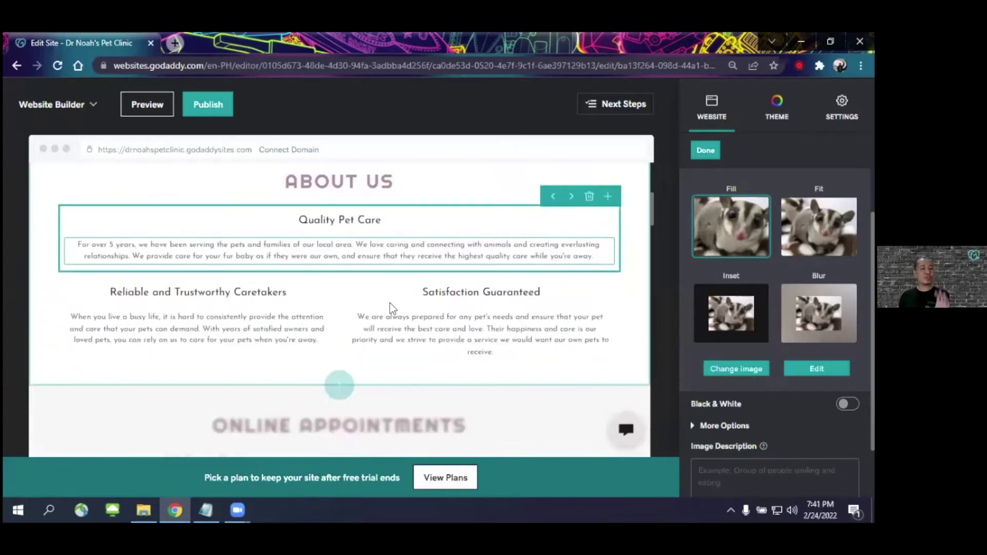
scroll(390, 305, "down", 4)
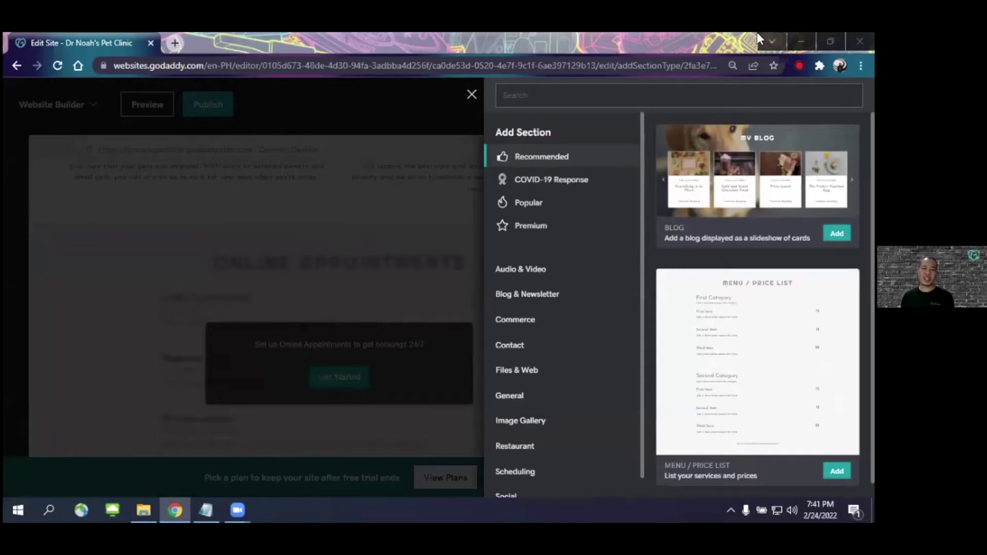
- Browse the COVID-19 Response layouts, including the Contact Us section with form and hours
left_click(547, 190)
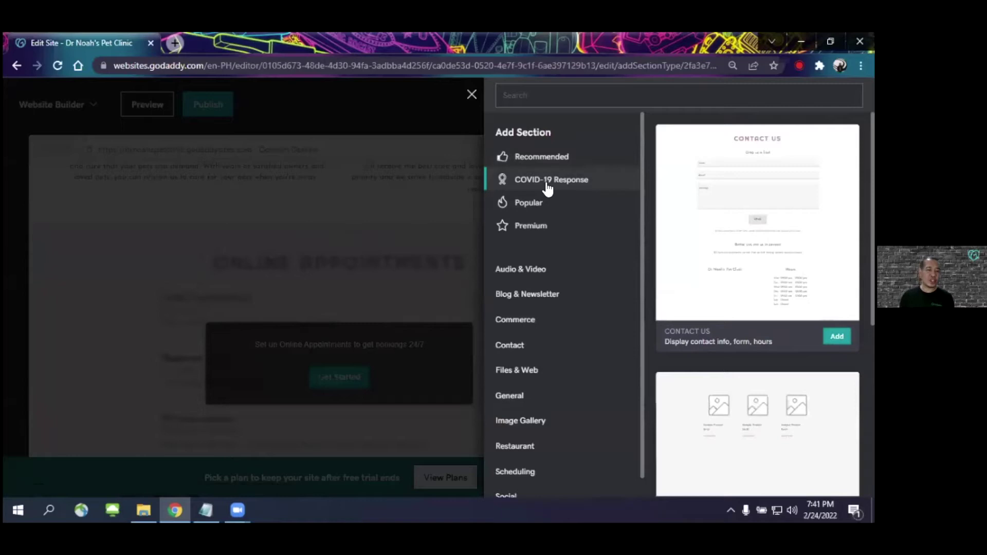
scroll(545, 238, "down", 1)
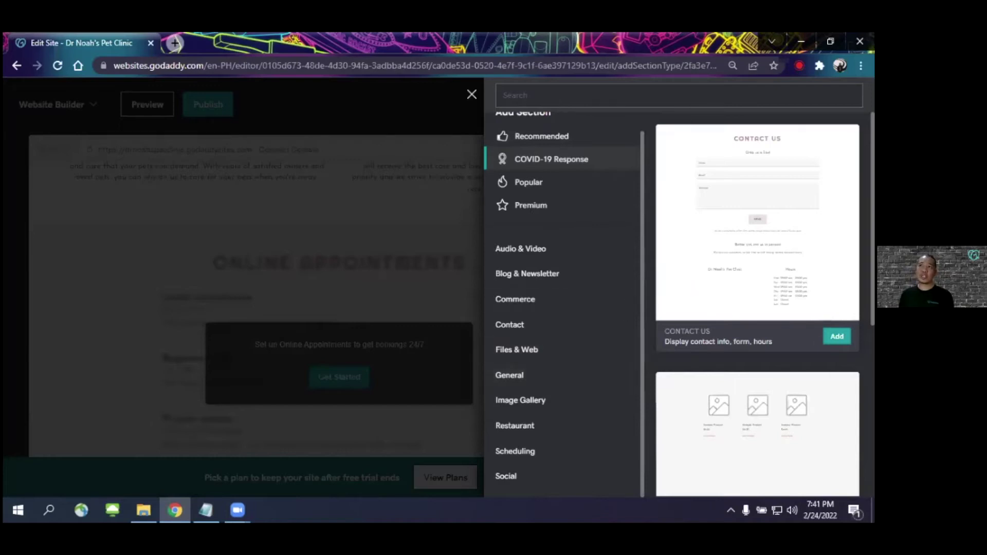
key("alt+Tab")
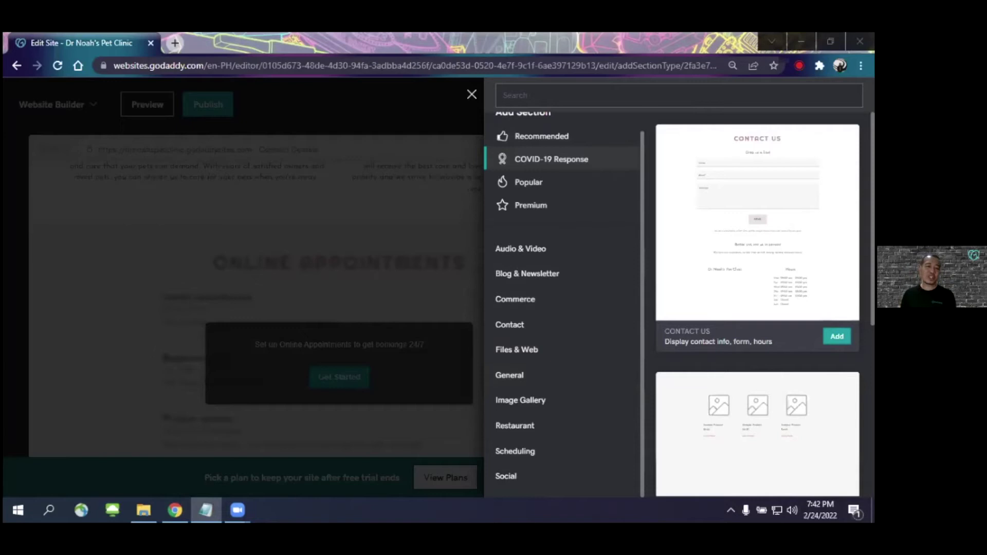
- Close the section catalogue and begin Online Appointments setup from its Get Started prompt
left_click(472, 95)
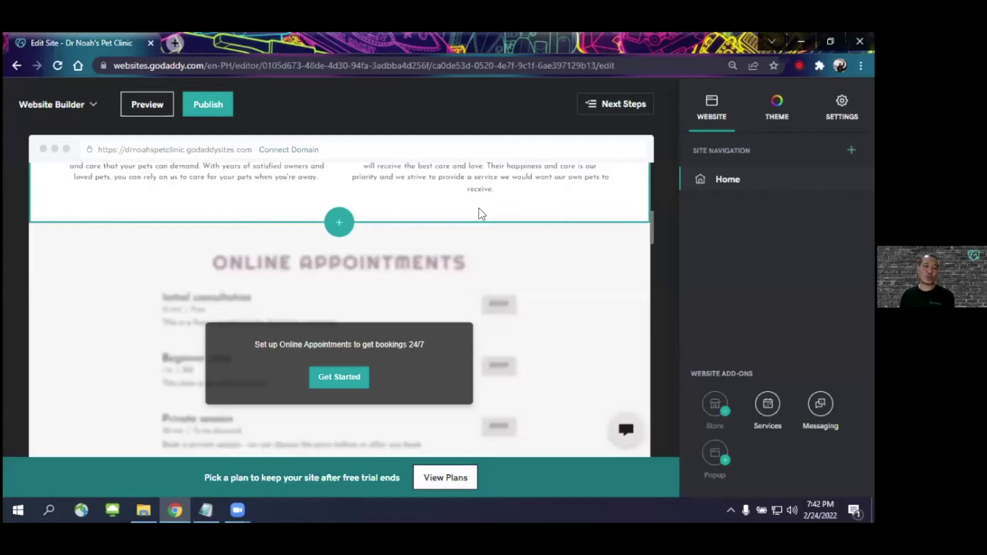
scroll(513, 307, "down", 1)
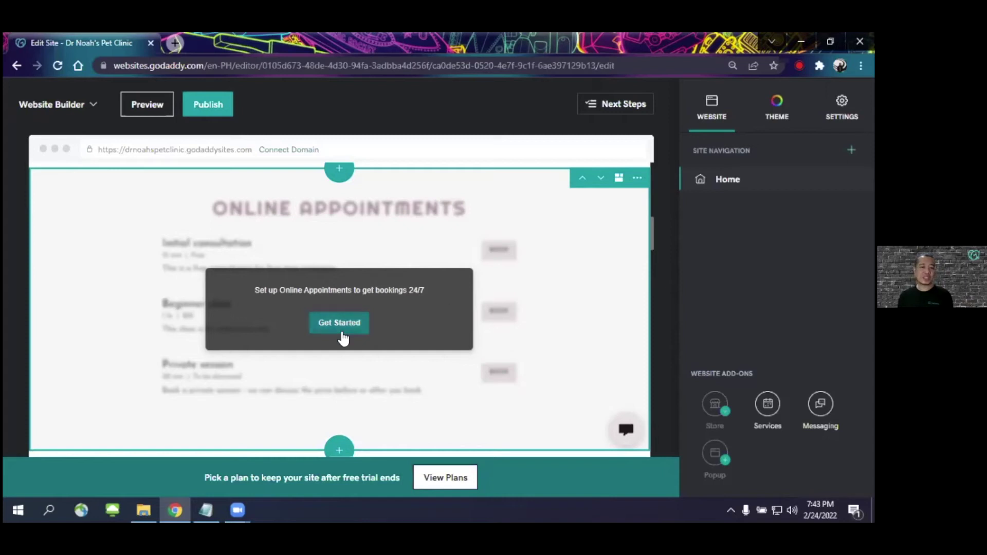
left_click(342, 329)
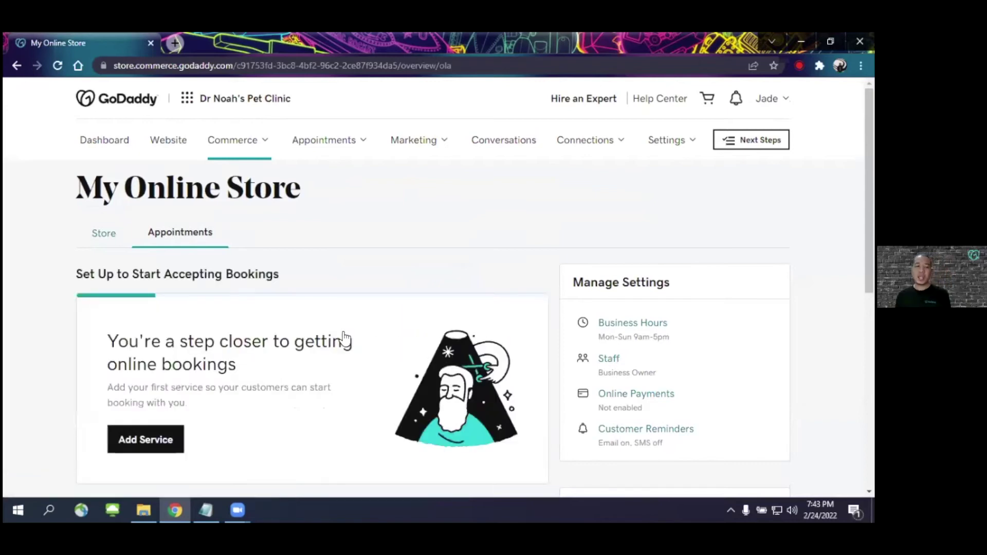
- Start a new bookable service with Add Service on the Appointments page
scroll(345, 339, "down", 1)
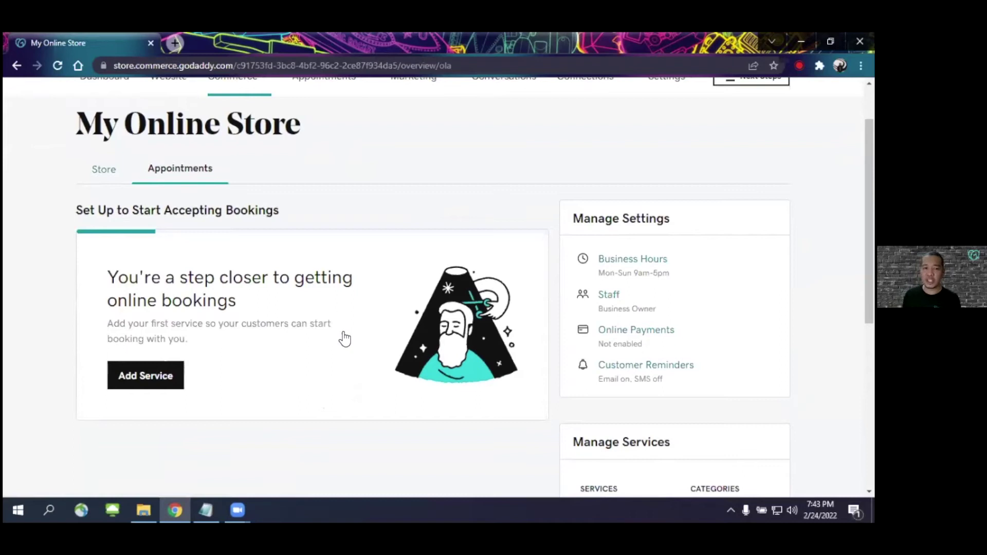
left_click(147, 379)
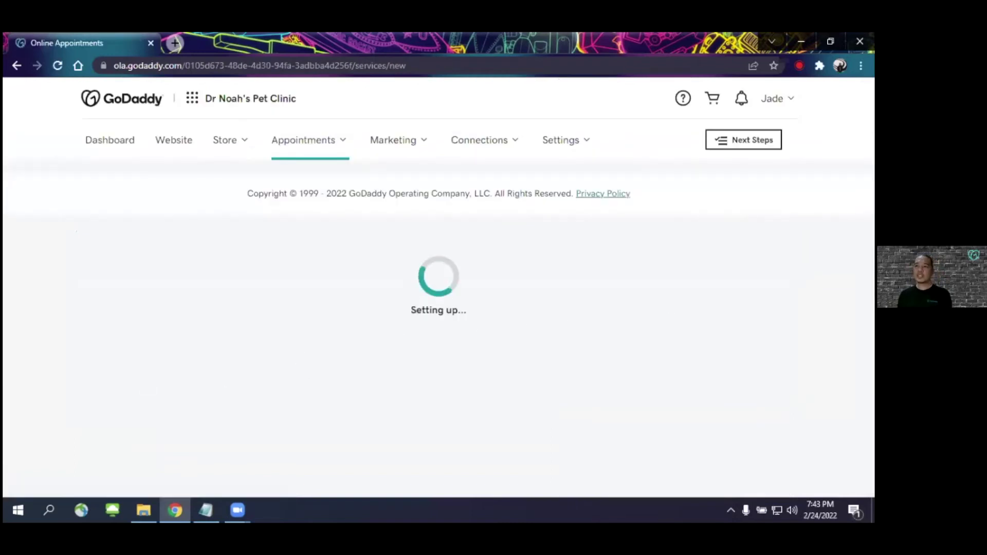
key("alt+Tab")
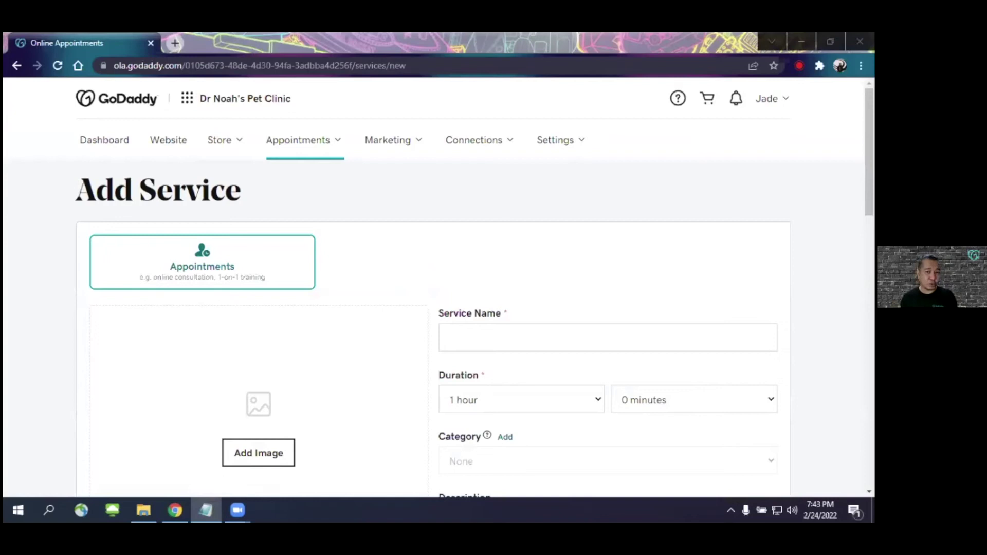
- Name the new service 'Pet Consultation'
left_click(503, 338)
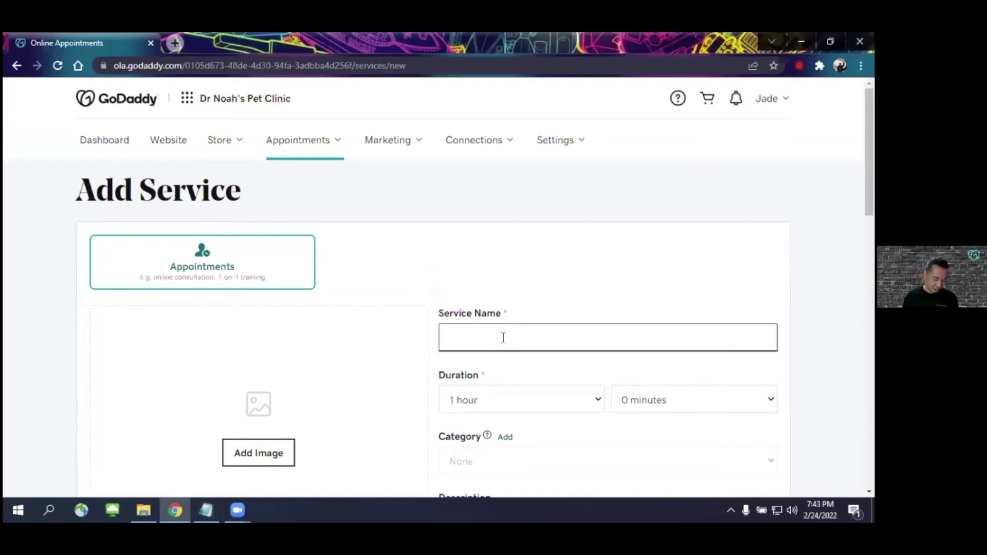
type("Pet Consultation")
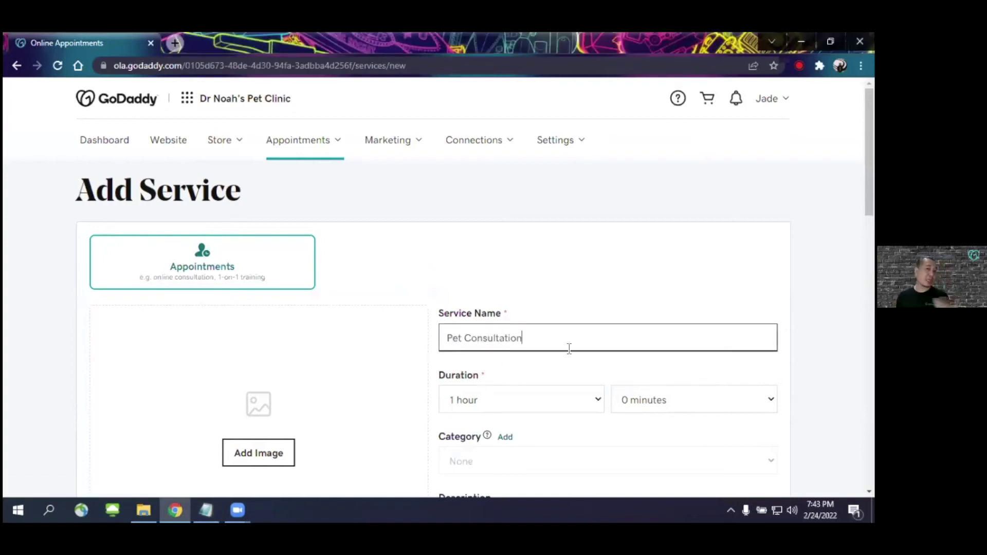
scroll(520, 312, "down", 1)
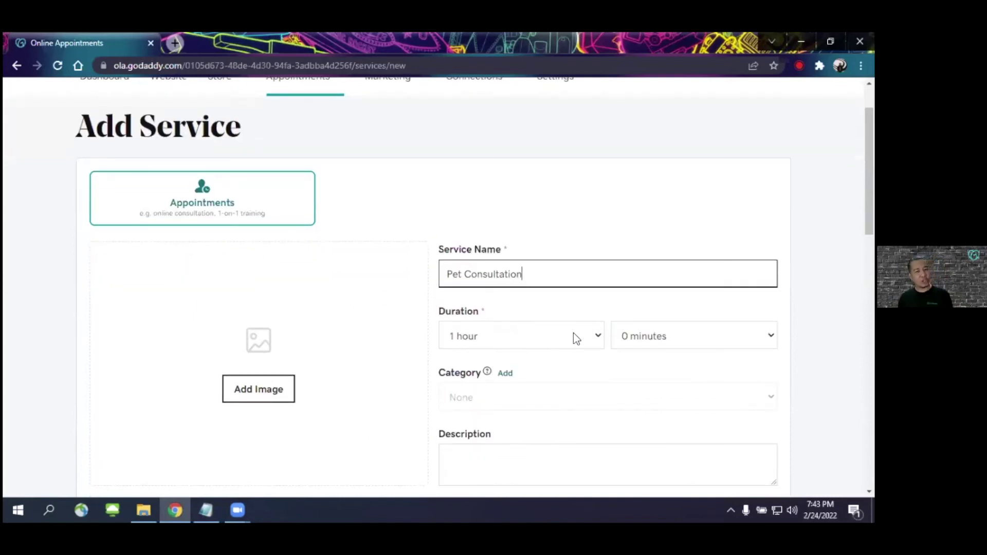
scroll(574, 334, "down", 1)
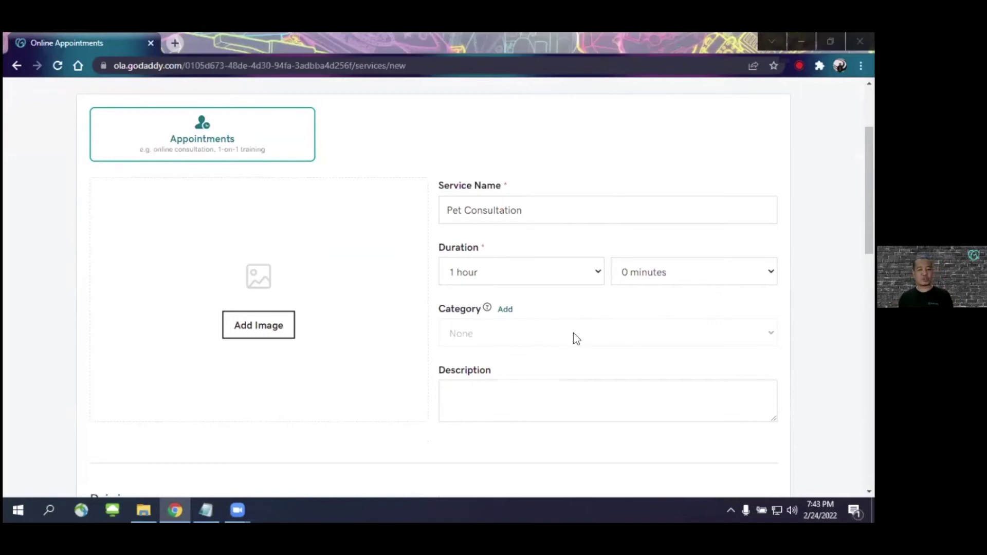
scroll(573, 334, "down", 1)
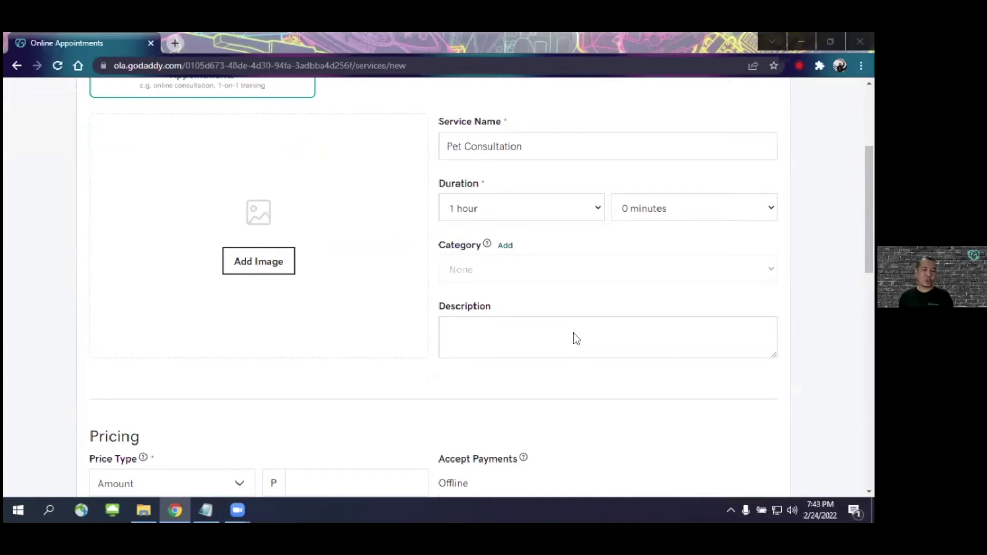
scroll(574, 334, "down", 2)
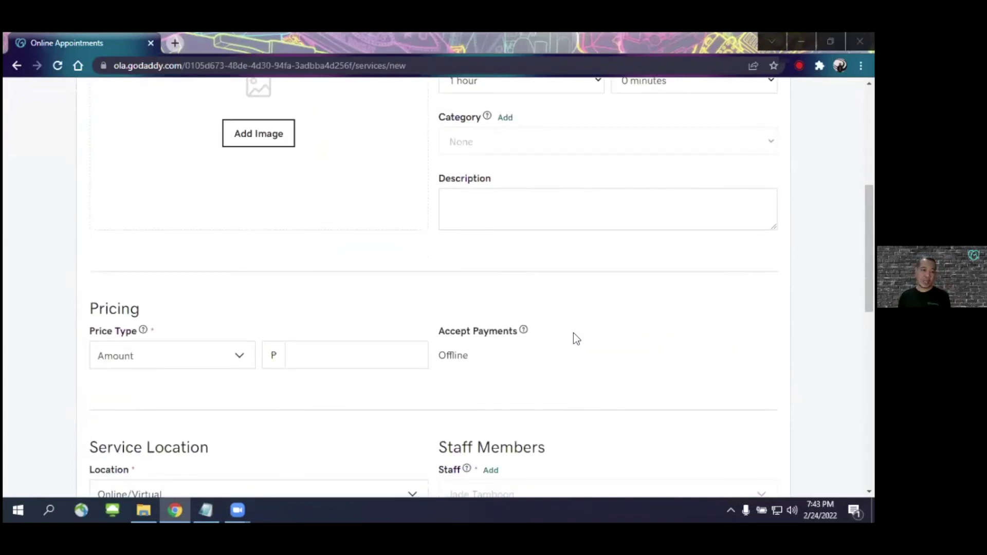
- Price the service at 500 and set its location to Business Location
left_click(324, 353)
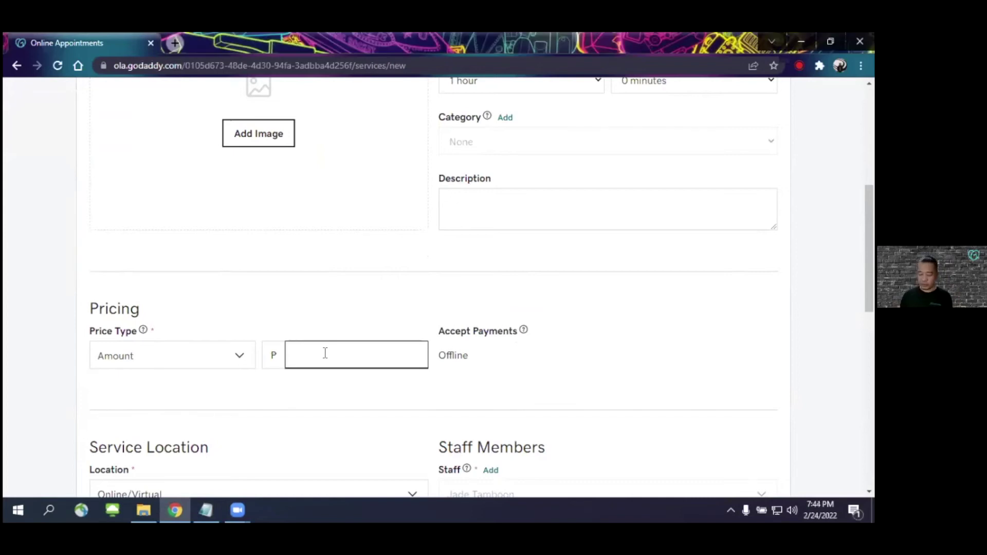
type("500")
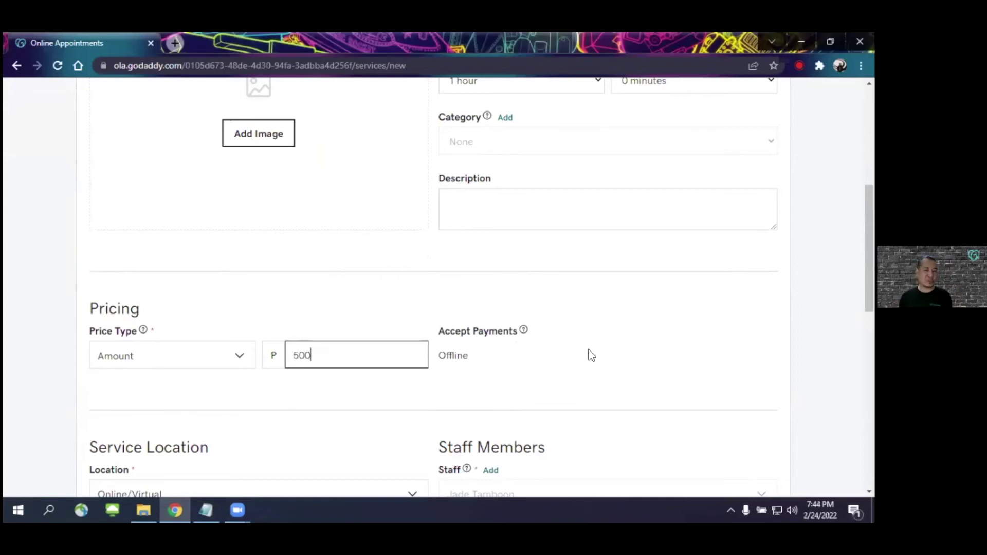
scroll(591, 355, "down", 3)
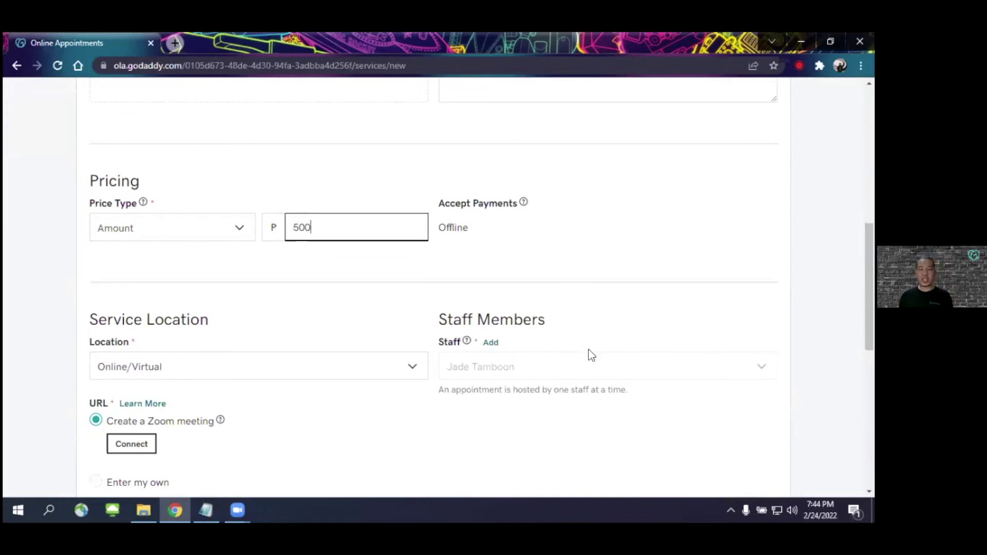
scroll(592, 355, "down", 1)
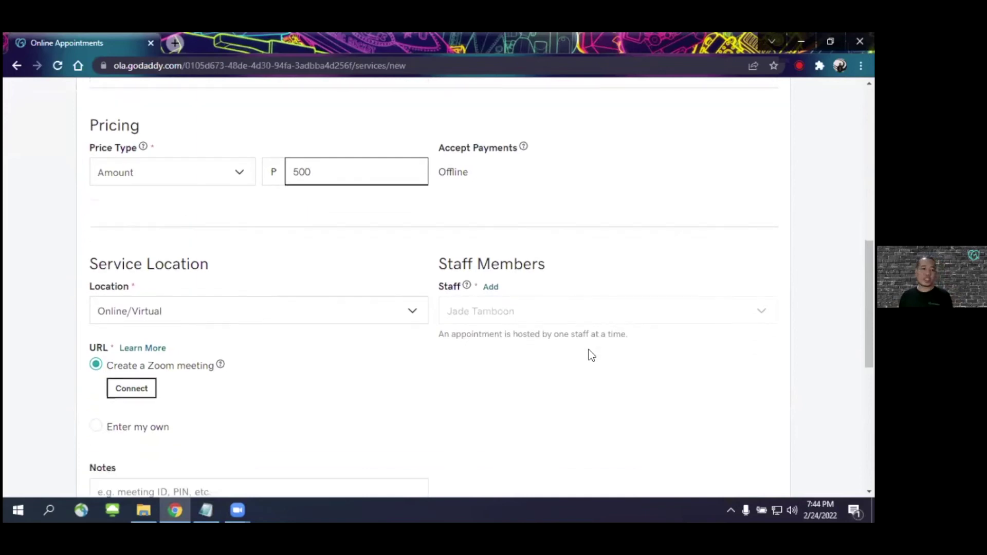
left_click(161, 309)
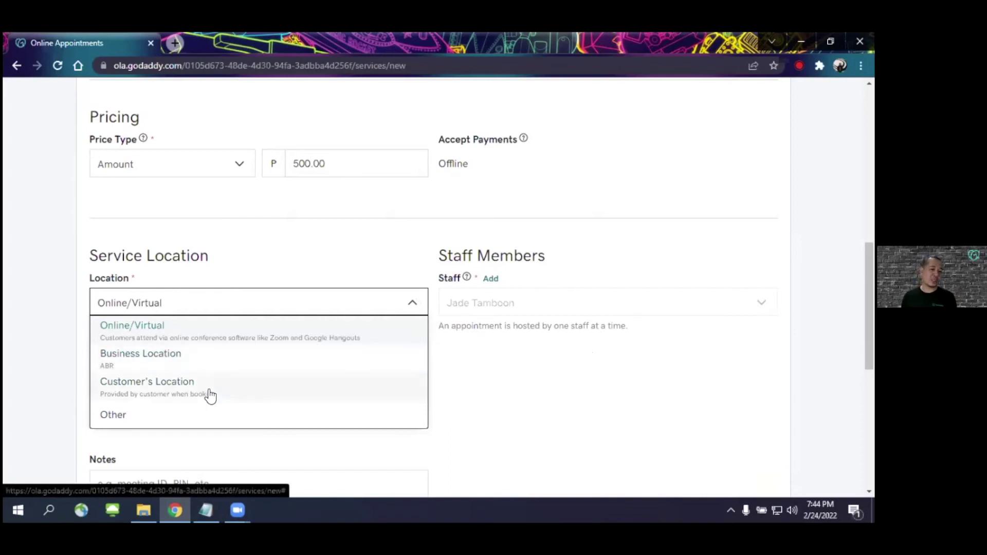
left_click(226, 360)
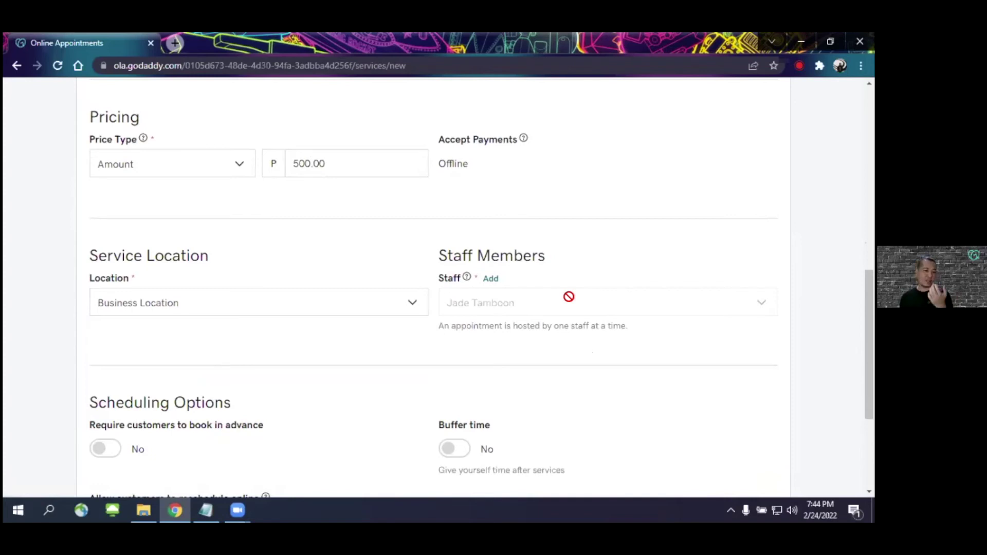
scroll(403, 334, "up", 7)
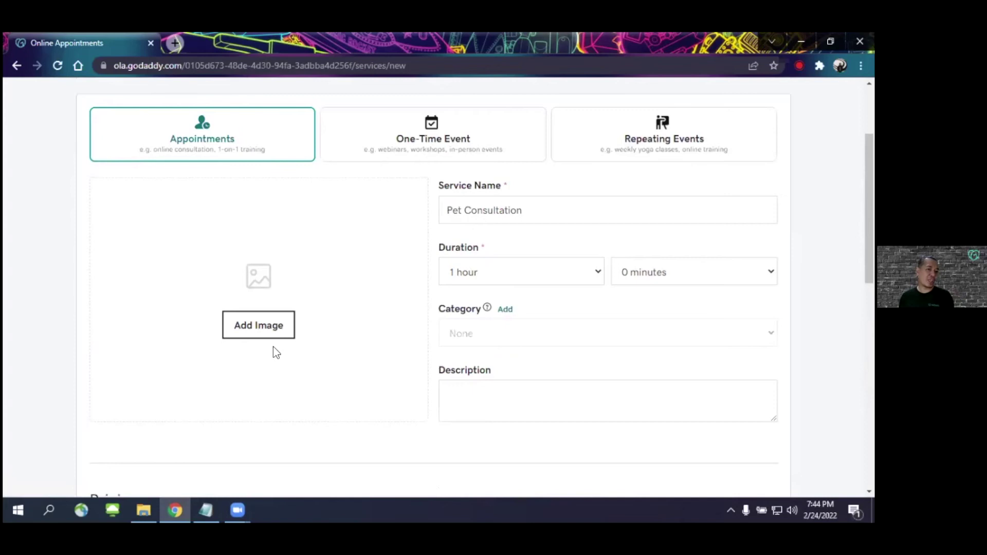
- Upload Veterinarian.jpg and insert it as the Pet Consultation service image
left_click(280, 332)
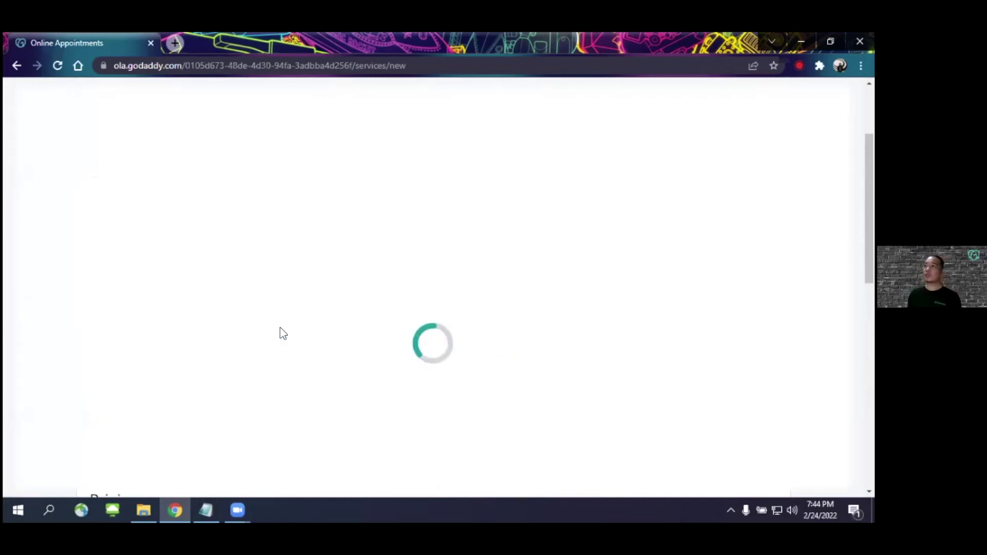
left_click(147, 510)
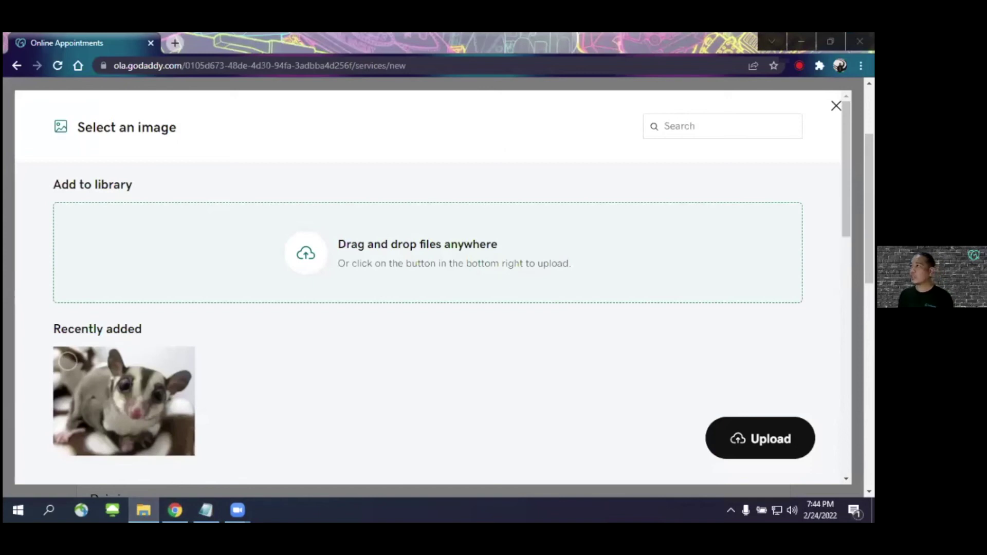
left_click_drag(869, 339, 483, 235)
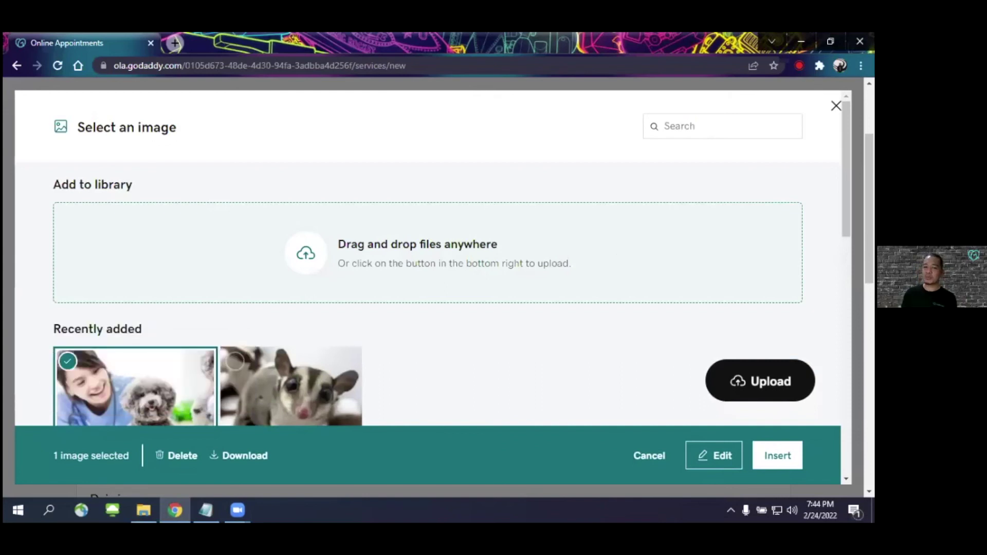
left_click(780, 460)
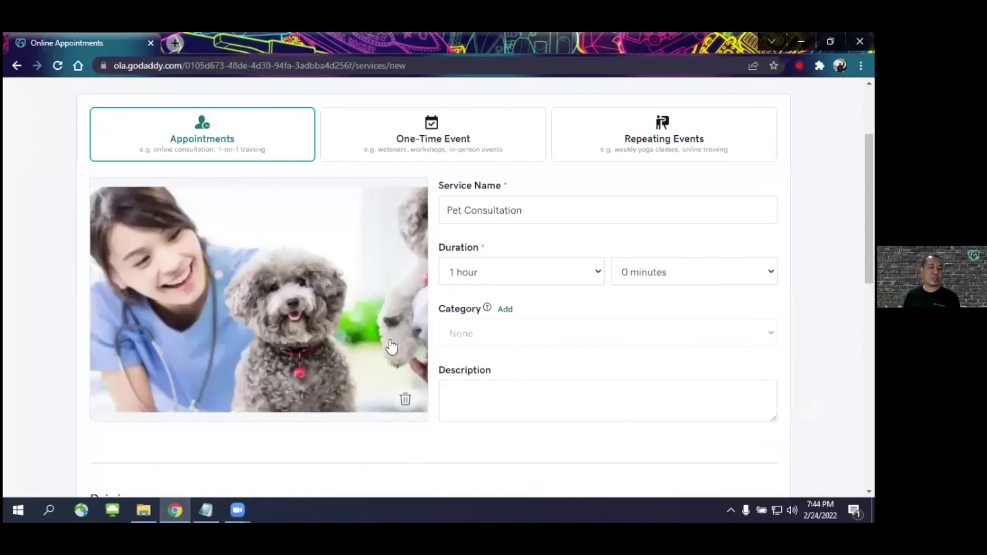
- Save the Pet Consultation service, then go to the clinic's Website page
scroll(391, 346, "down", 10)
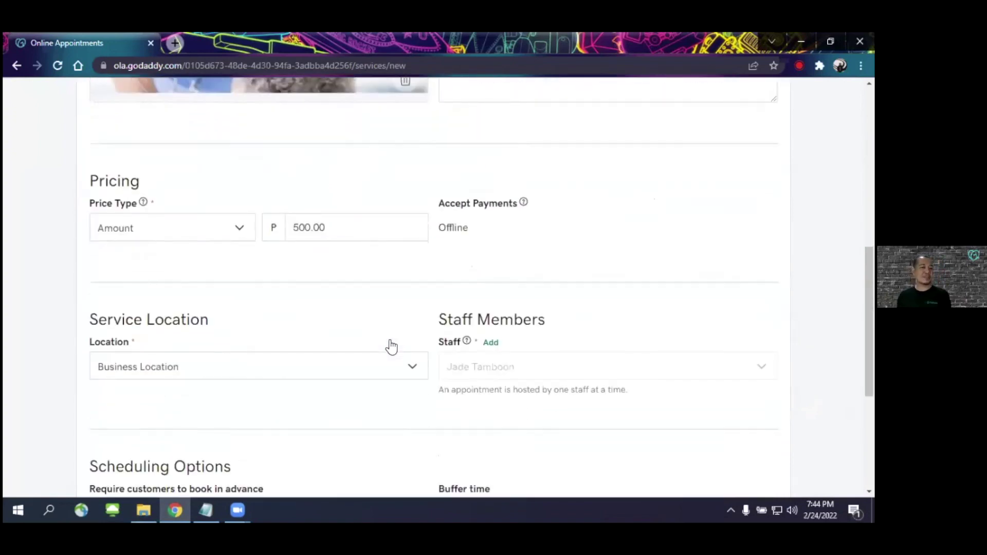
scroll(391, 346, "up", 4)
scroll(391, 346, "up", 5)
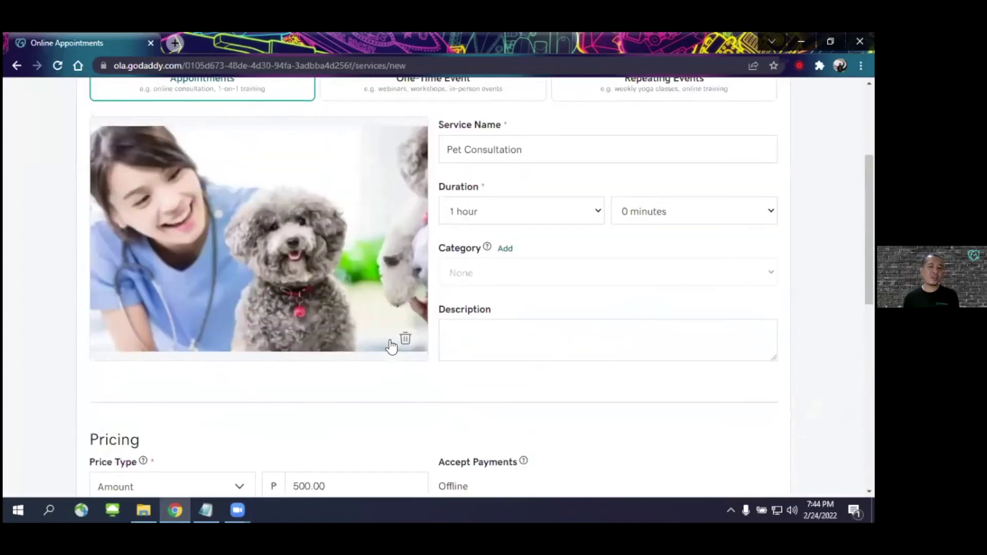
scroll(391, 346, "down", 5)
scroll(243, 432, "down", 4)
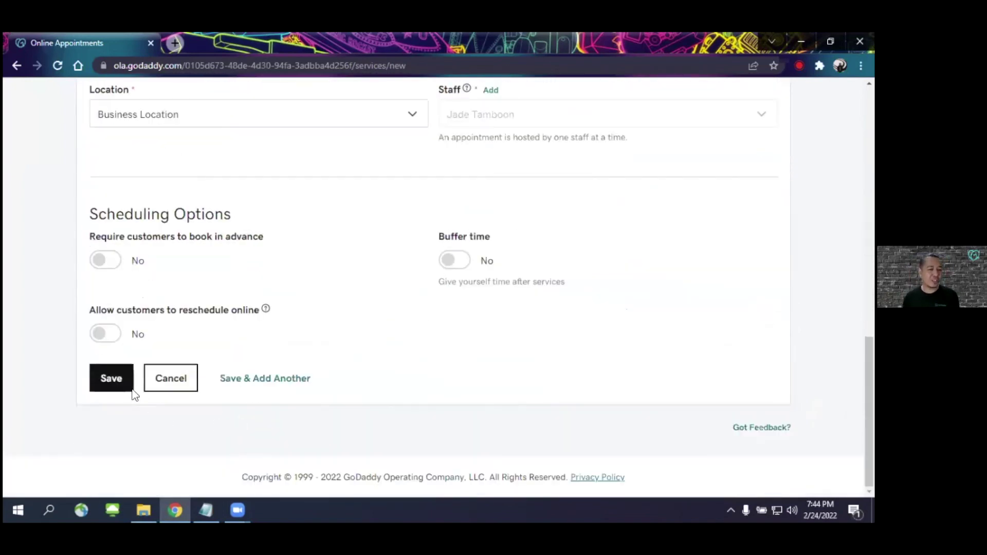
left_click(129, 387)
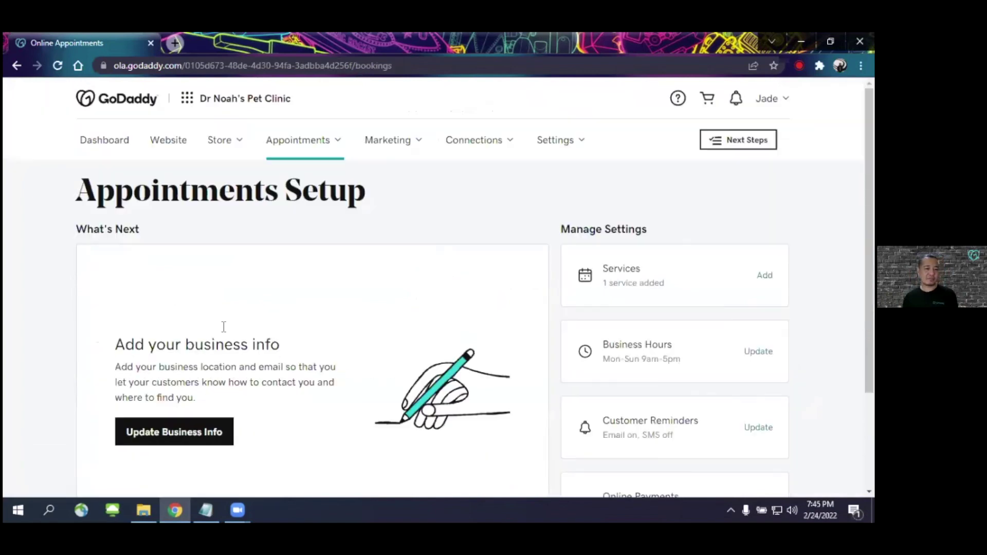
left_click(171, 137)
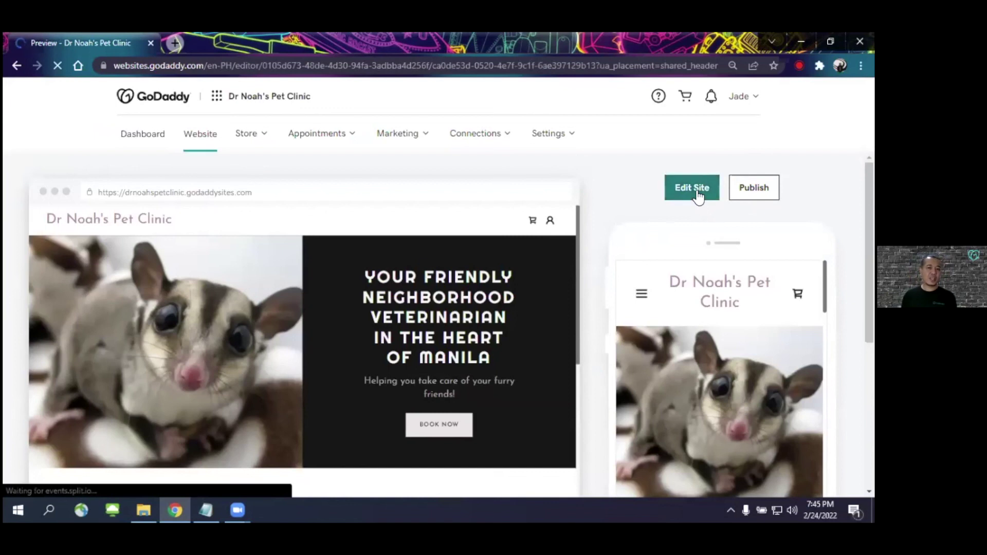
- Open Dr Noah's Pet Clinic in the site editor and bring Online Appointments into view
left_click(698, 196)
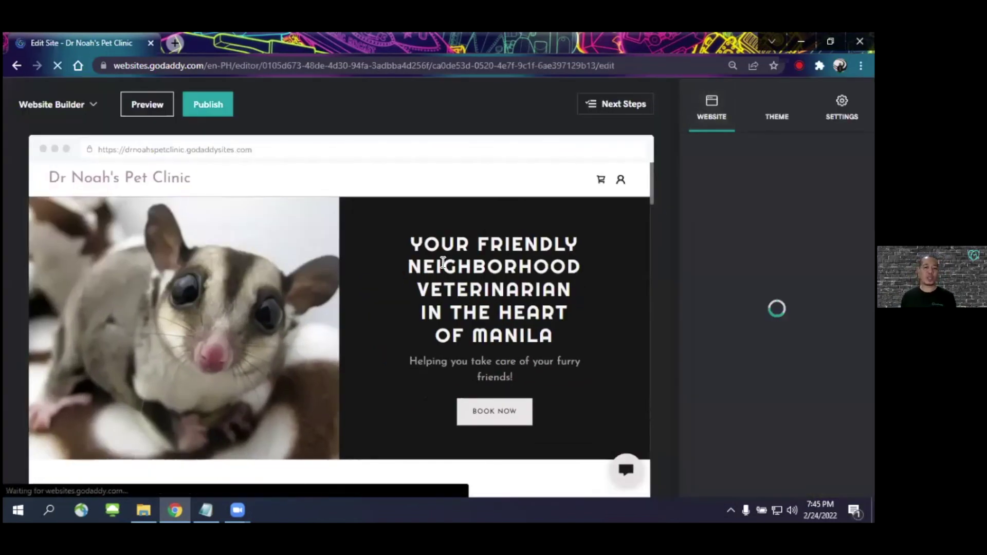
scroll(565, 268, "down", 5)
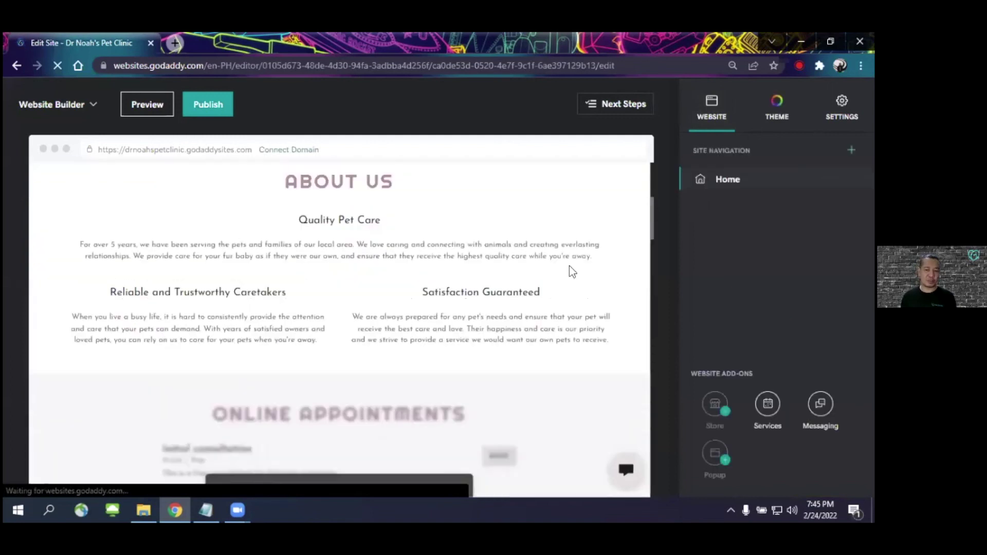
scroll(572, 271, "down", 4)
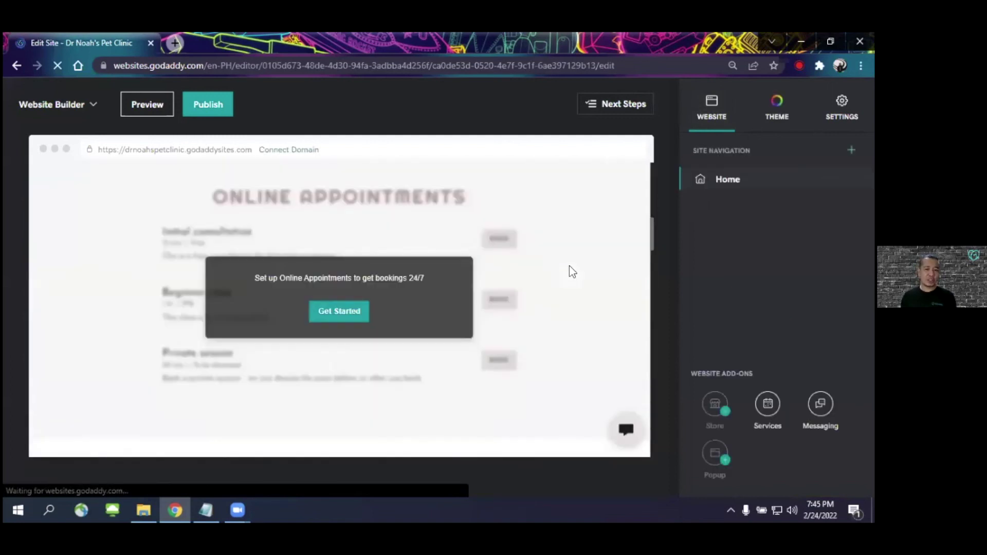
scroll(330, 287, "down", 1)
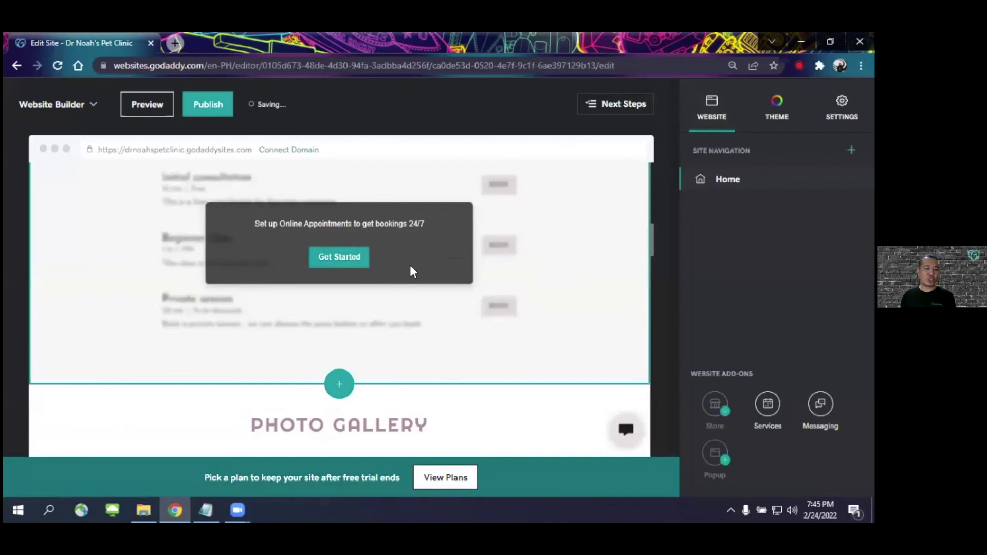
scroll(409, 265, "up", 3)
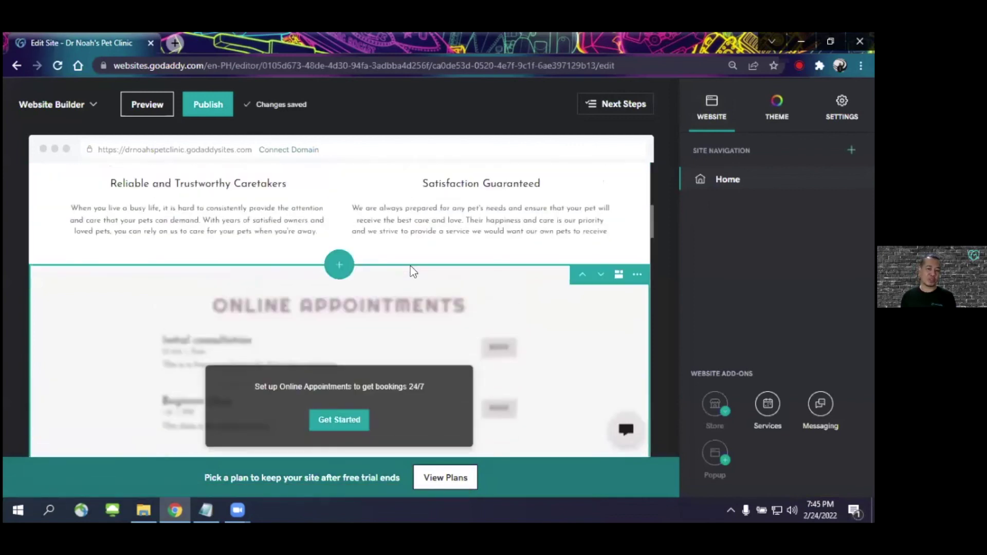
scroll(413, 270, "up", 1)
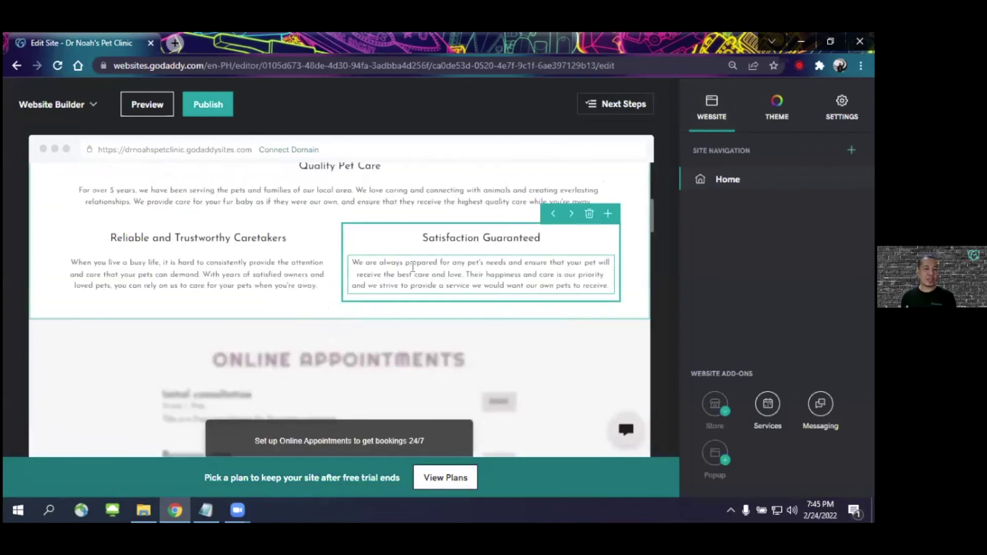